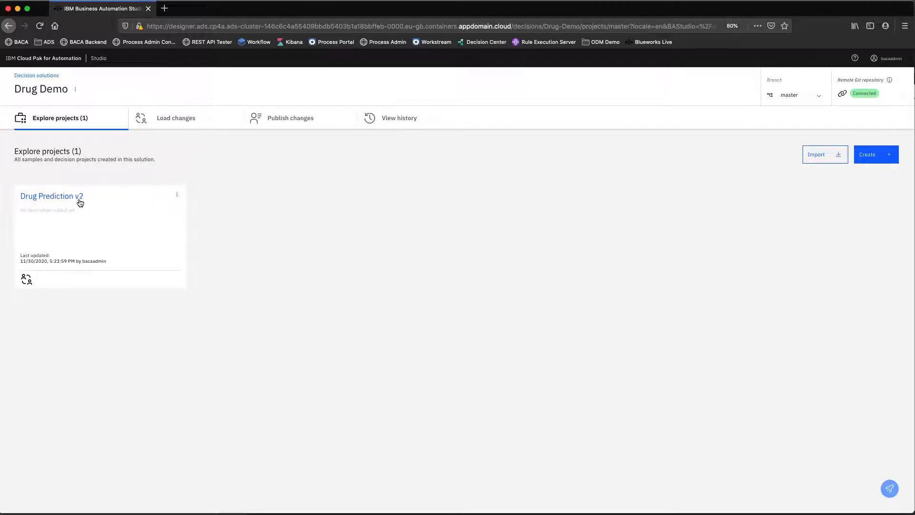
Open the Drug Prediction v2 project, view the Drug-Demo repository on GitHub, and return to Business Automation Studio
left_click(65, 198)
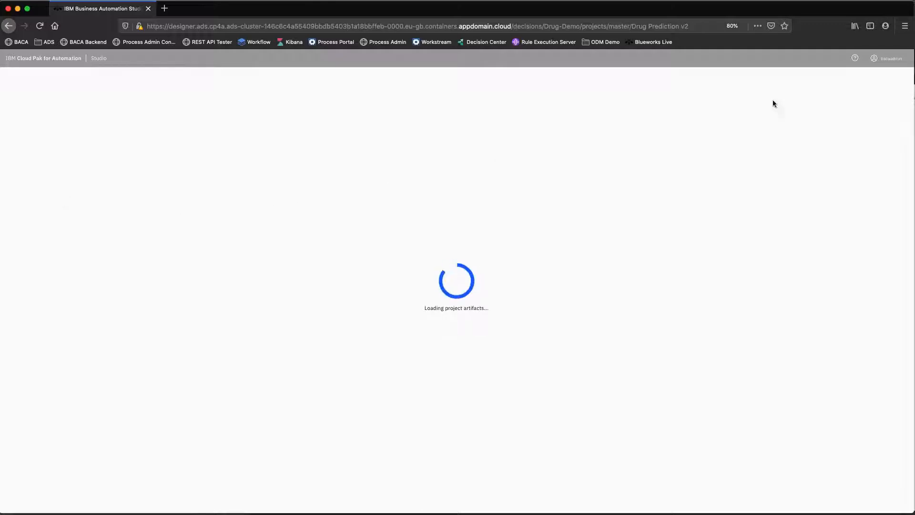
key("super+Tab")
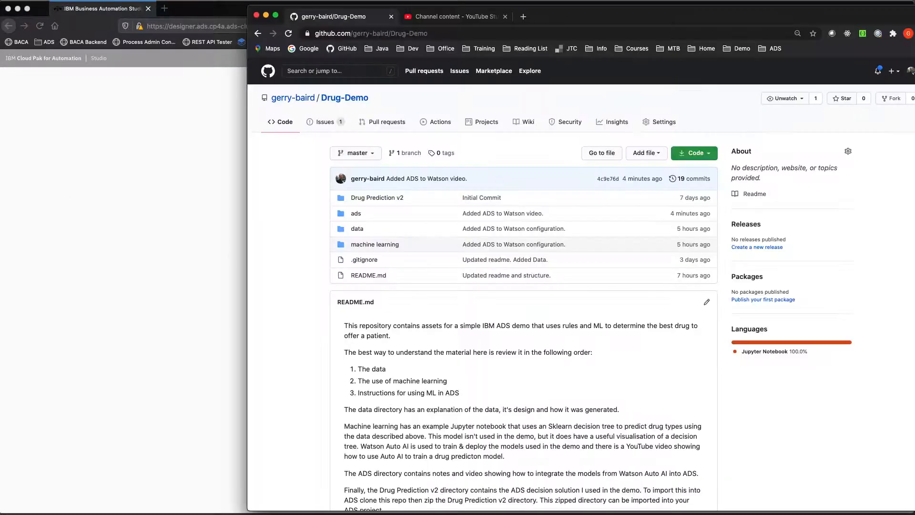
left_click_drag(599, 18, 536, 16)
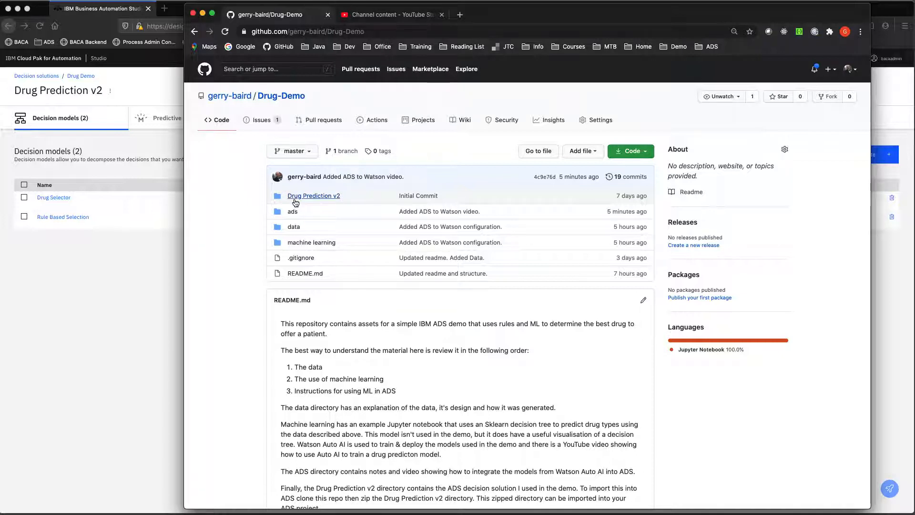
left_click(170, 162)
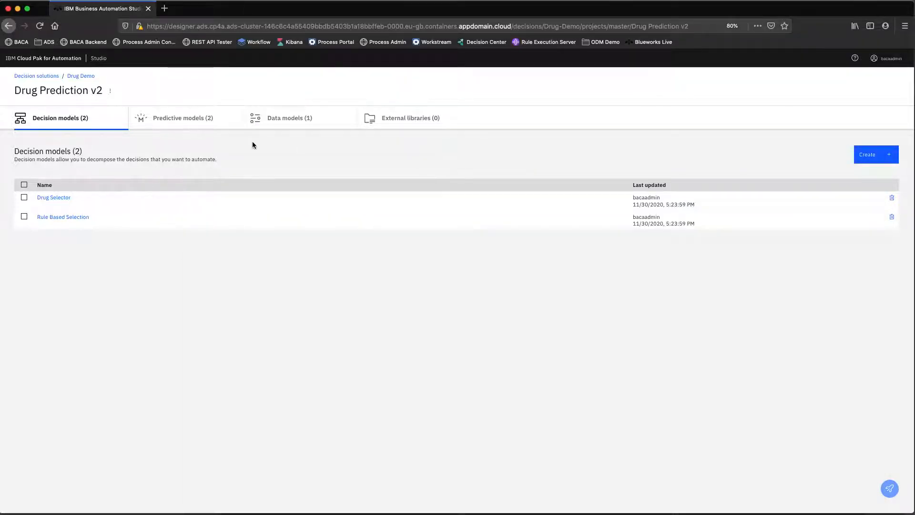
View the Drug Demo solution's project import options without importing, and check the Drug Prediction v2 folder in the GitHub repository
left_click(81, 76)
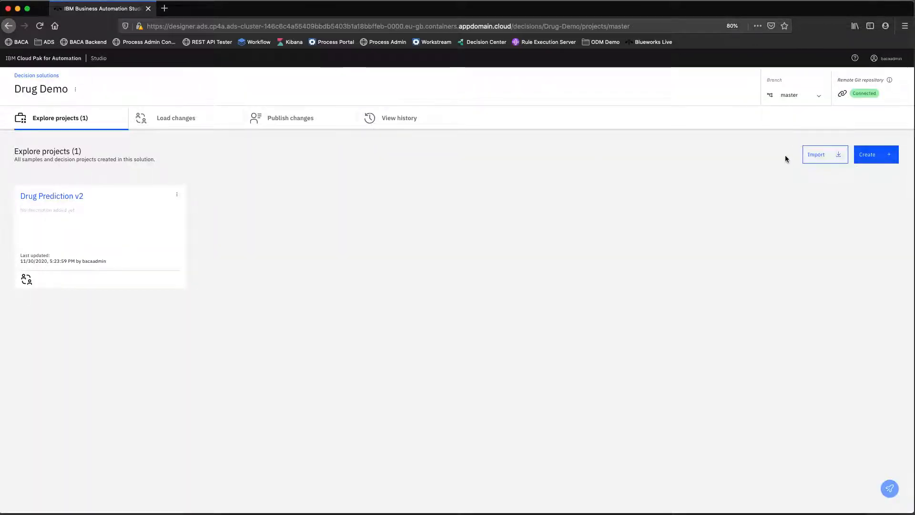
left_click(832, 155)
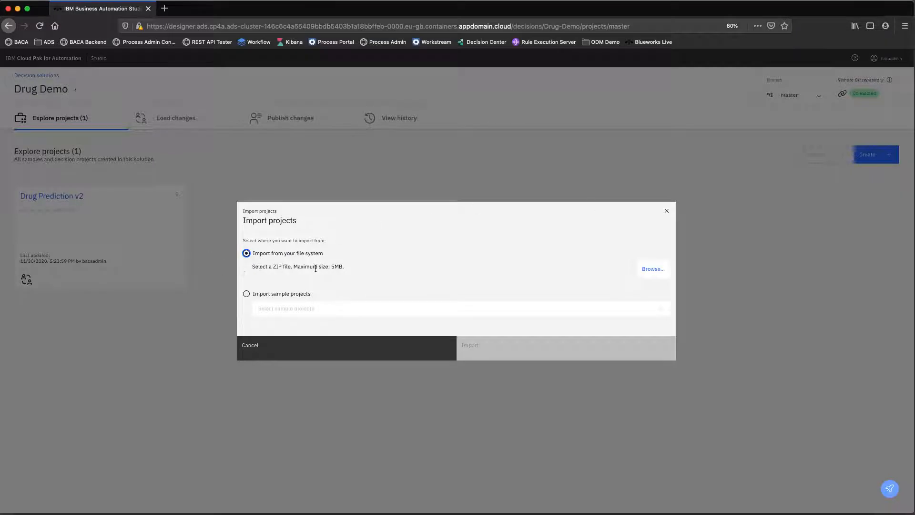
left_click(336, 354)
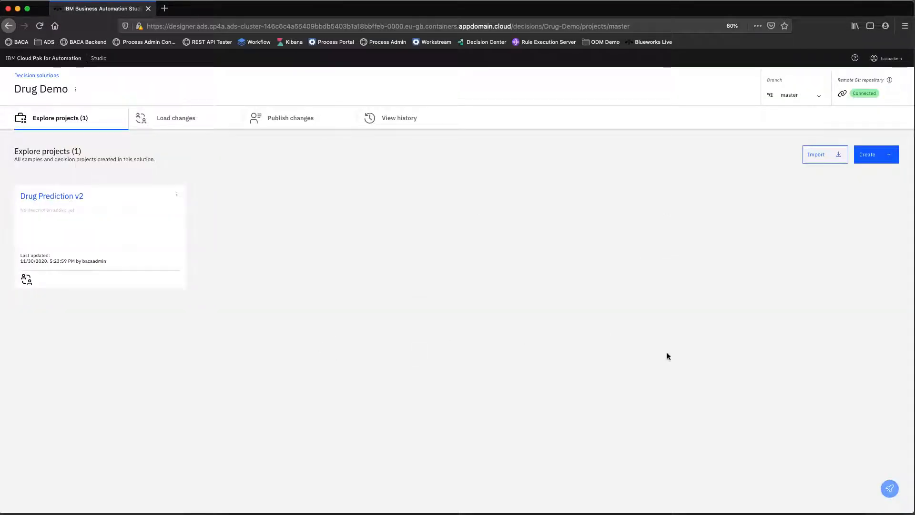
key("super+Tab")
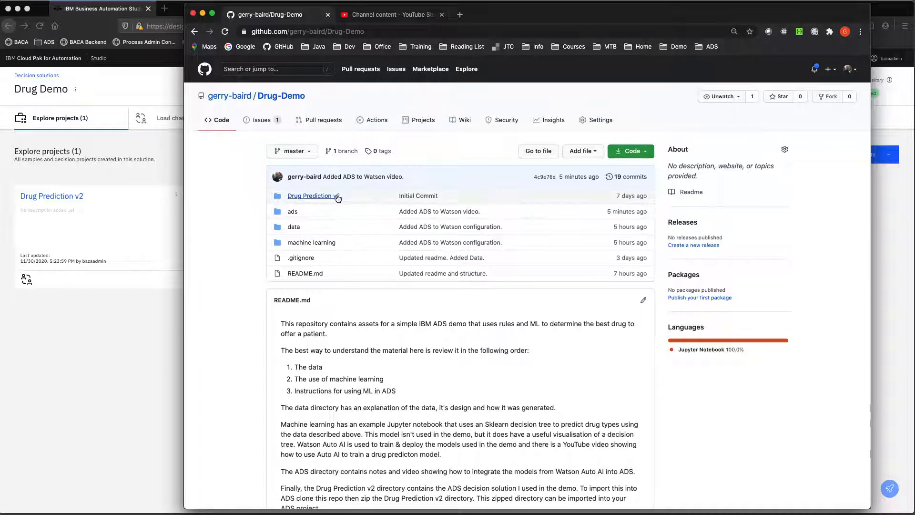
left_click(126, 168)
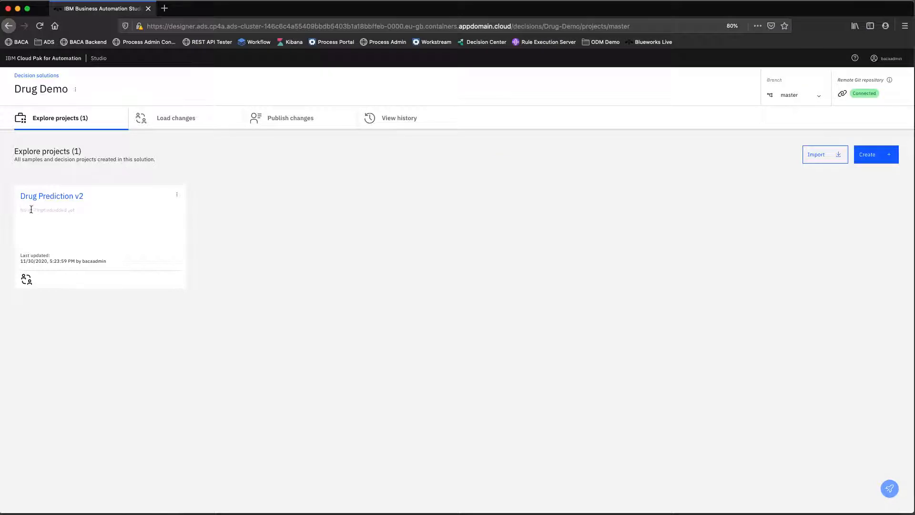
Open the Drug Selector decision model in the Drug Prediction v2 project and view its patient data inputs
left_click(70, 197)
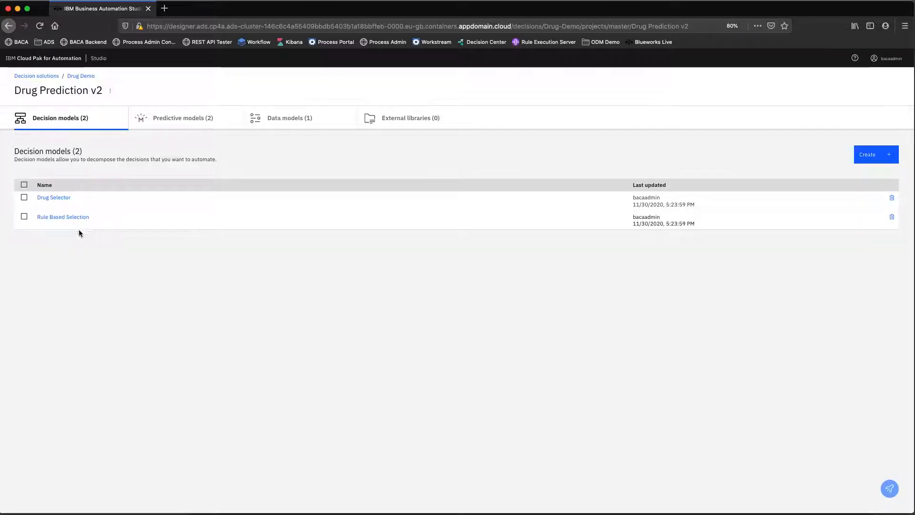
left_click(46, 198)
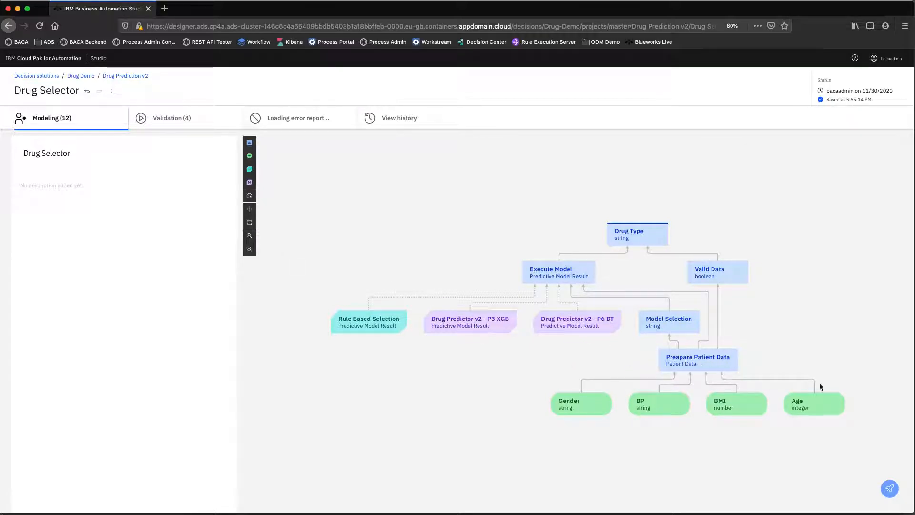
mouse_move(742, 412)
mouse_move(728, 365)
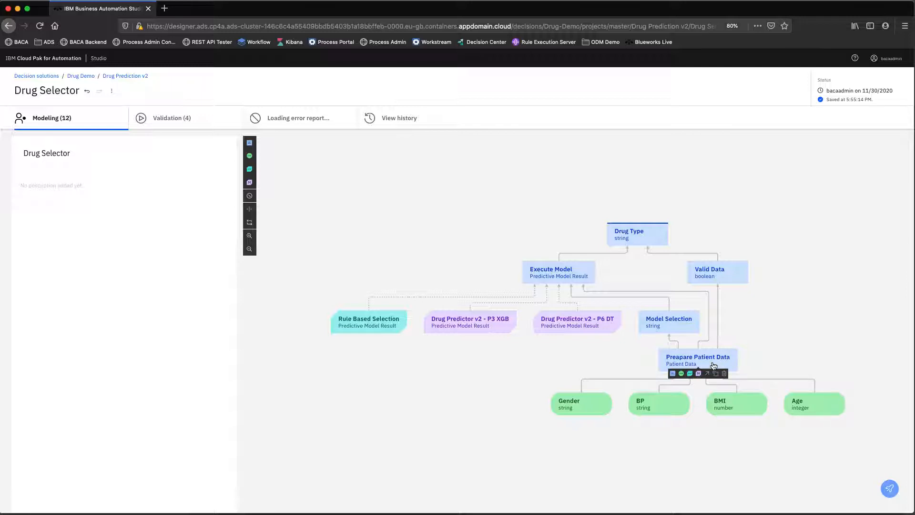
Open the Model Selection node's logic and check its First rule applies policy
mouse_move(668, 328)
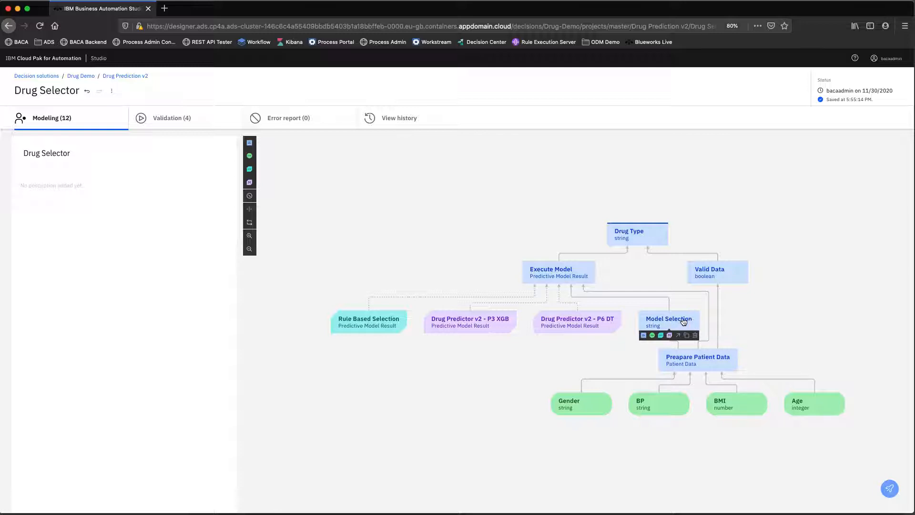
left_click(683, 322)
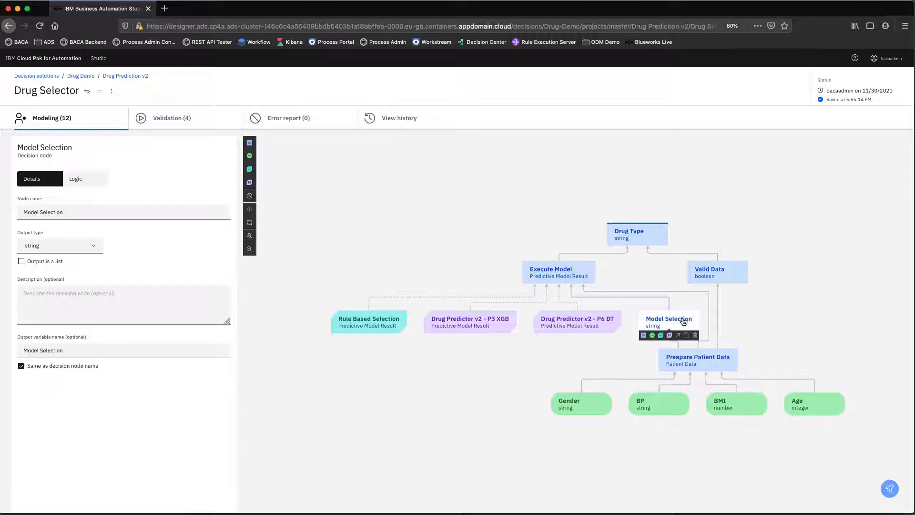
left_click(76, 186)
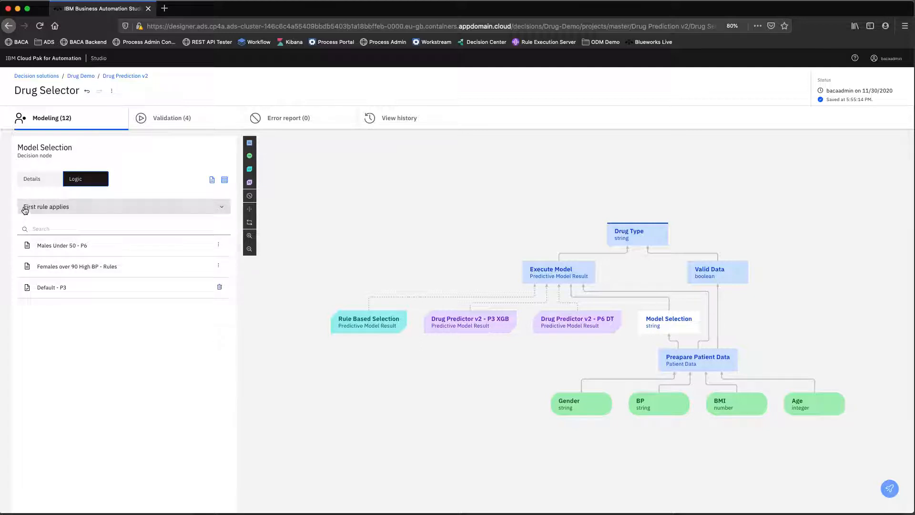
left_click(89, 208)
left_click(57, 224)
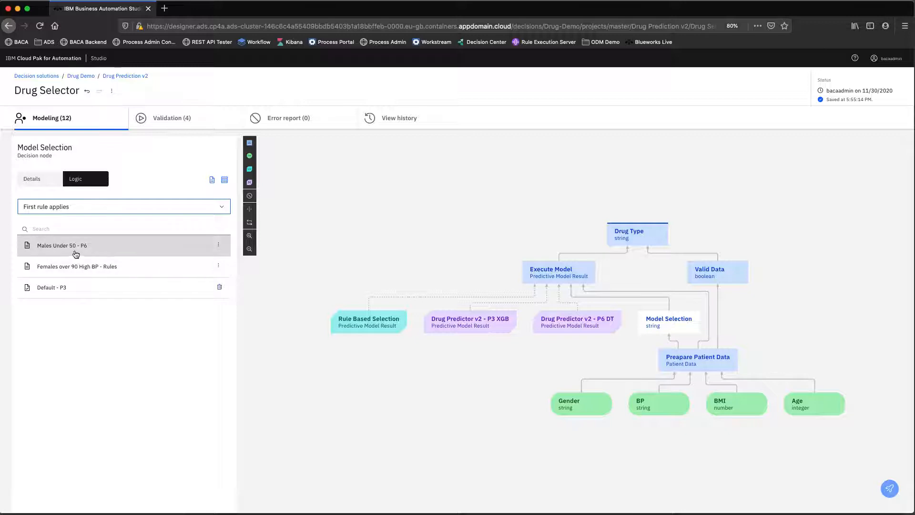
Examine the Males Under 50 - P6, Females over 90 High BP - Rules and Default - P3 rules, and return to the node's details
left_click(79, 249)
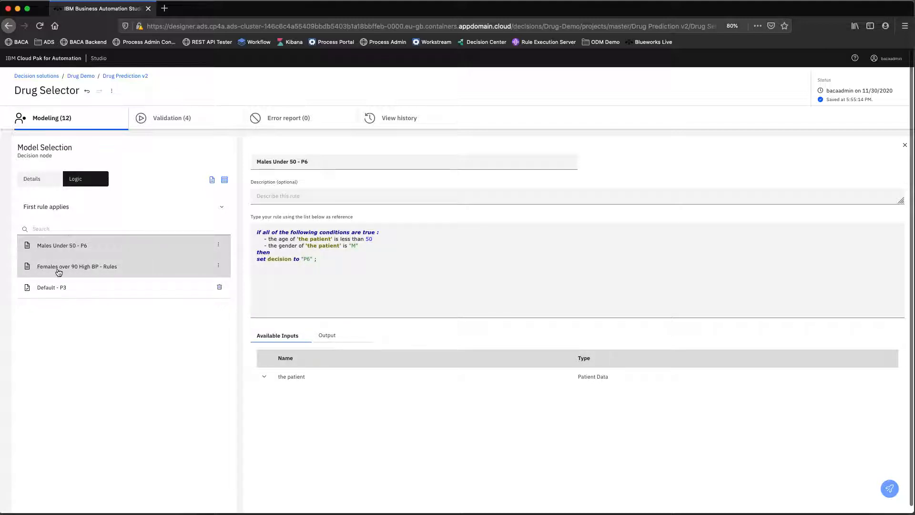
left_click(72, 268)
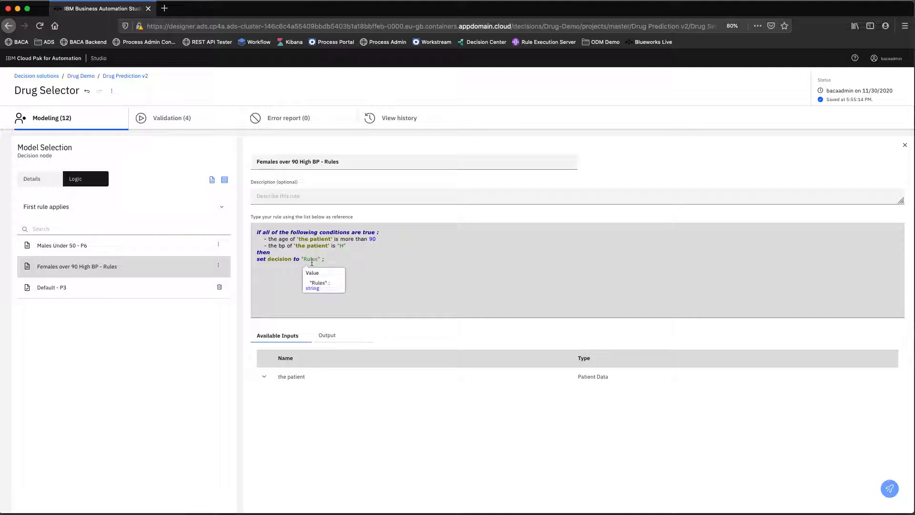
left_click(75, 287)
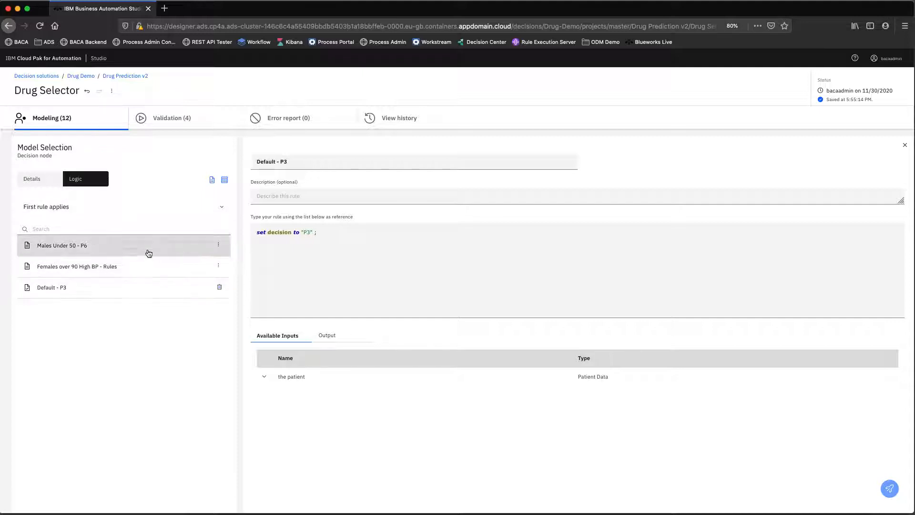
left_click(904, 145)
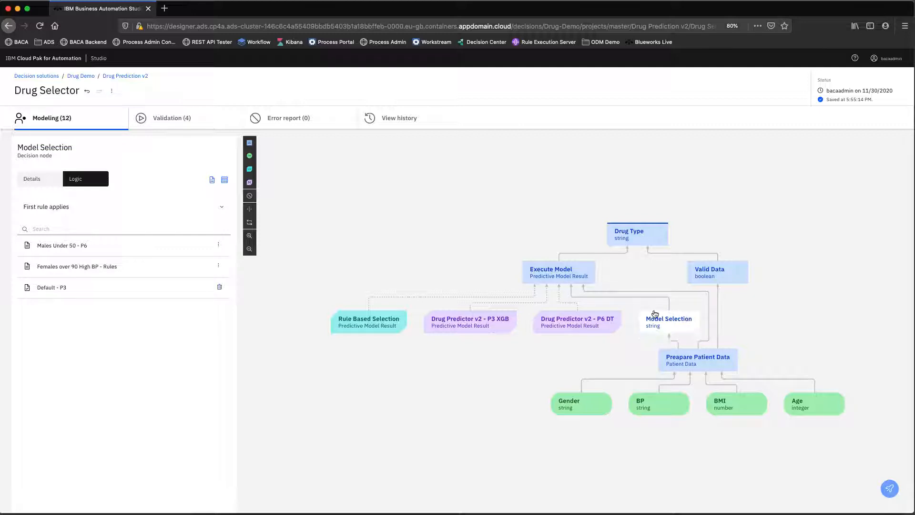
mouse_move(656, 320)
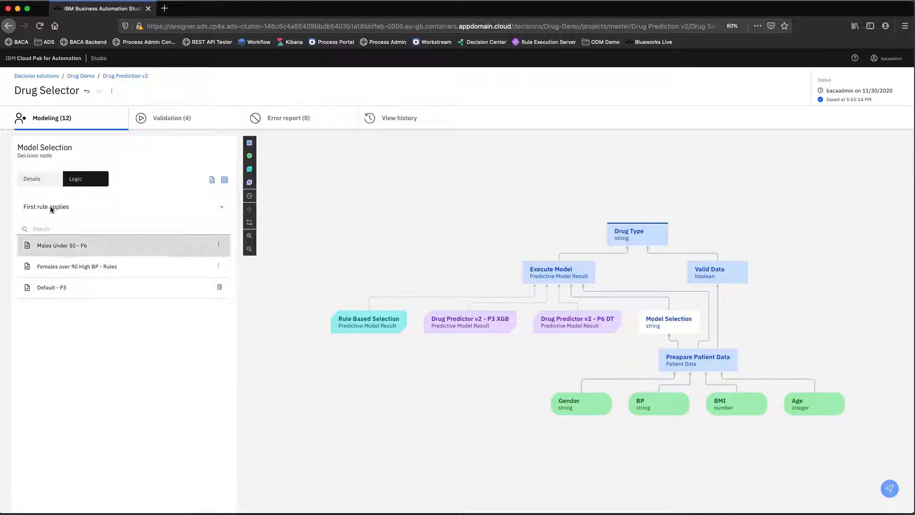
left_click(45, 179)
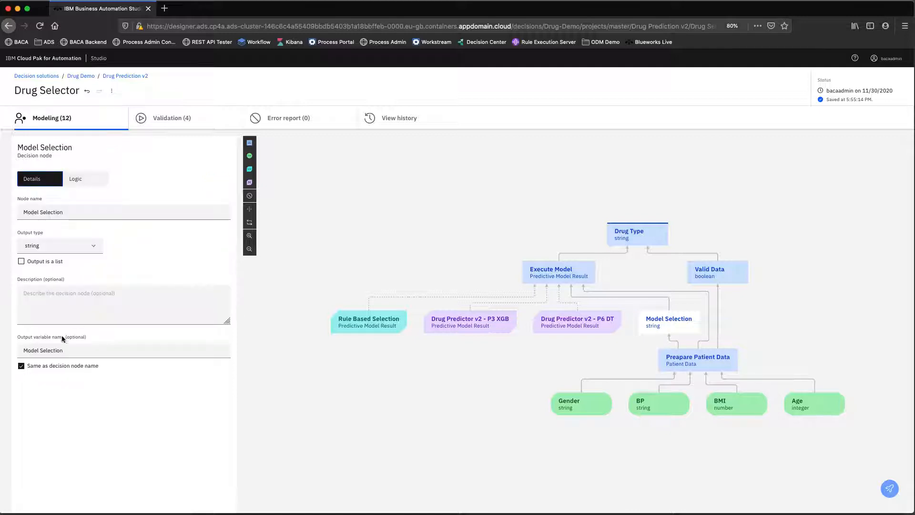
Open the Execute Model node's logic and examine the condition and action of its Use Rules rule
mouse_move(571, 266)
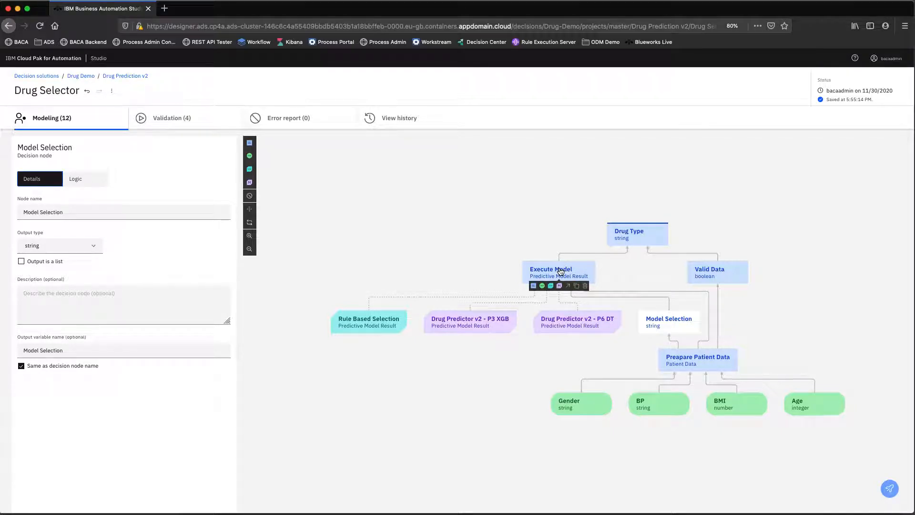
left_click(561, 272)
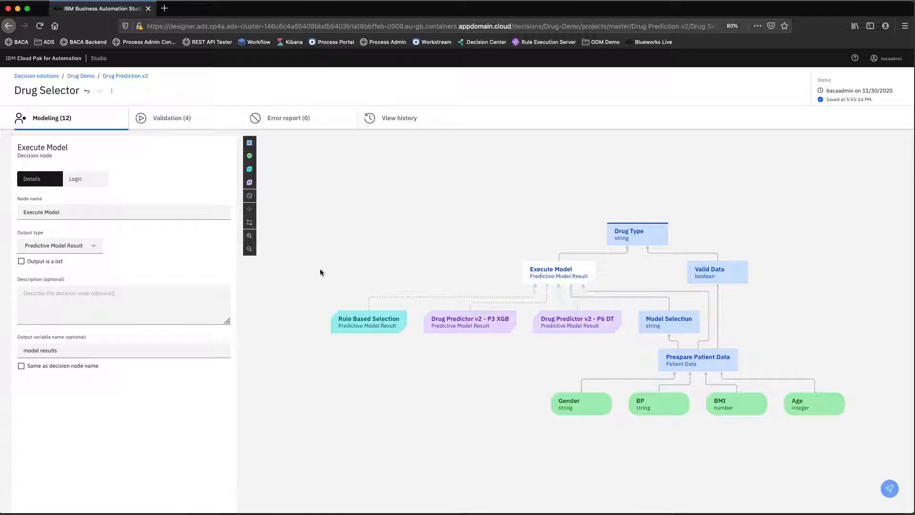
left_click(77, 178)
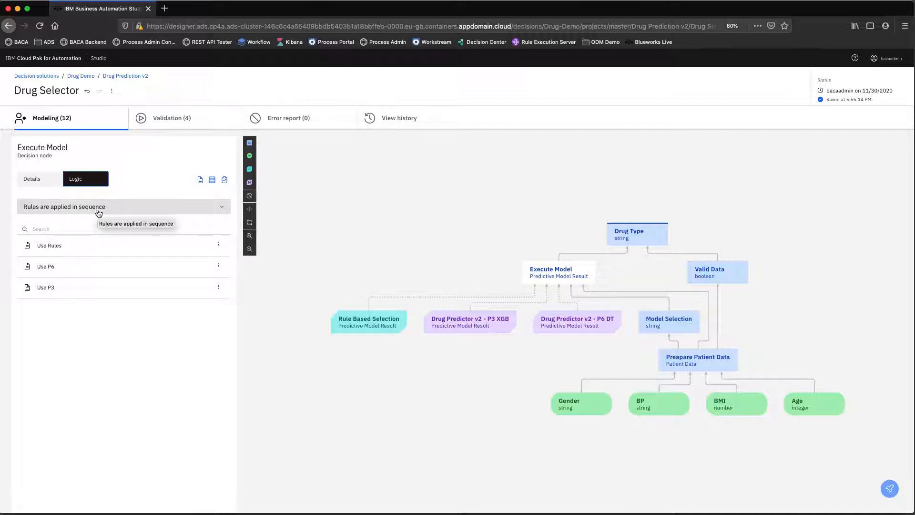
left_click(57, 247)
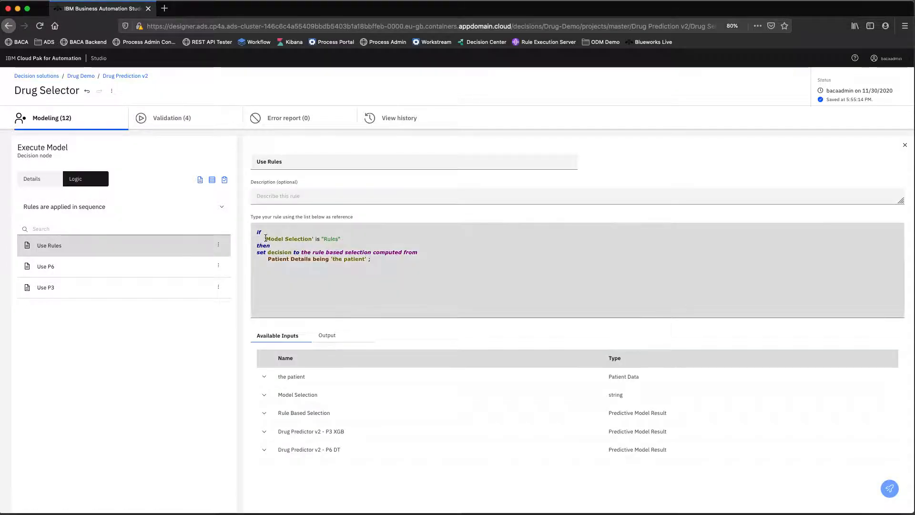
left_click_drag(265, 238, 344, 237)
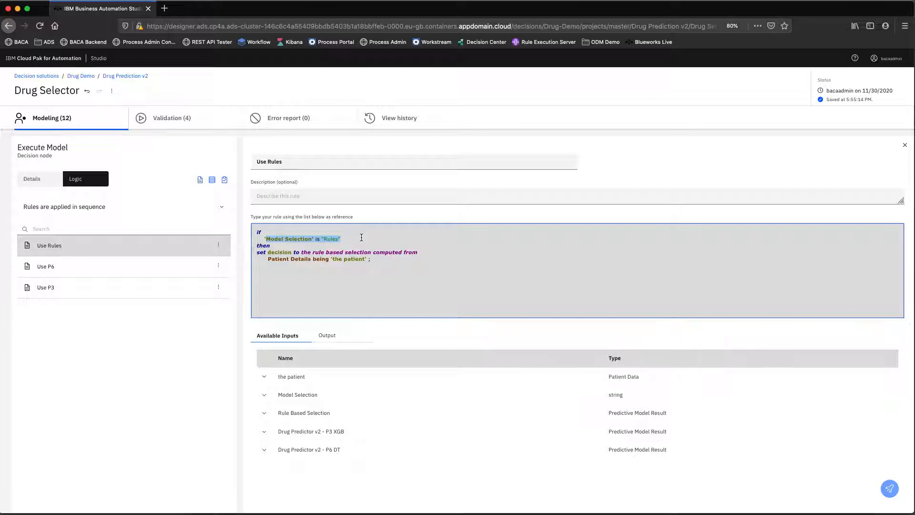
scroll(361, 237, "down", 1)
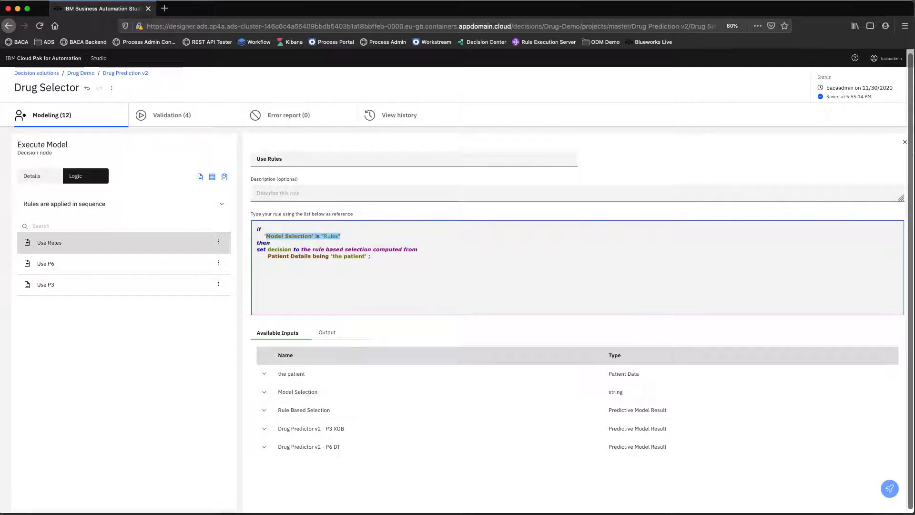
left_click(905, 143)
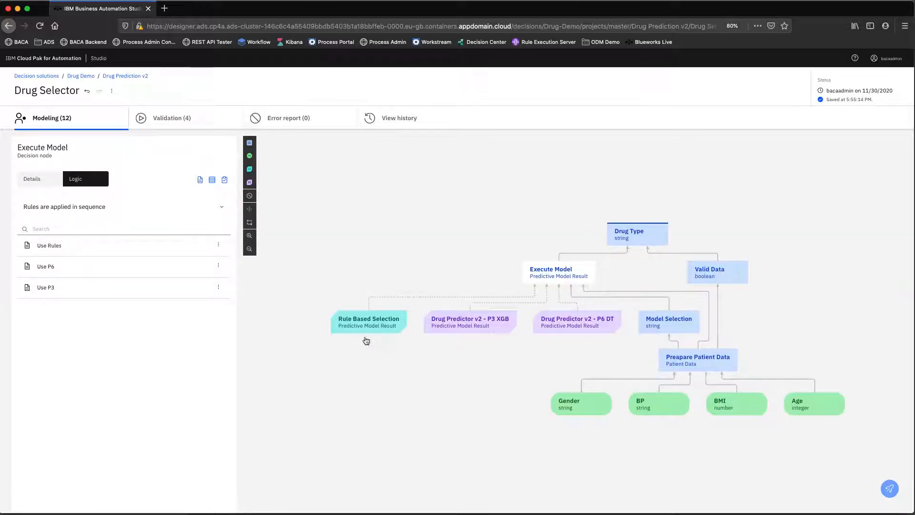
mouse_move(371, 330)
Examine the Use P6 and Use P3 rules of the Execute Model node, and return to the diagram
left_click(67, 267)
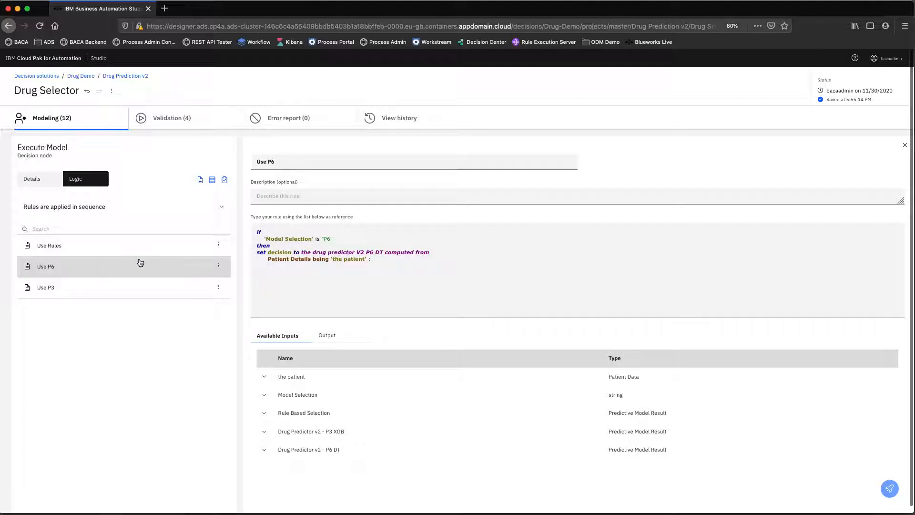
left_click(105, 294)
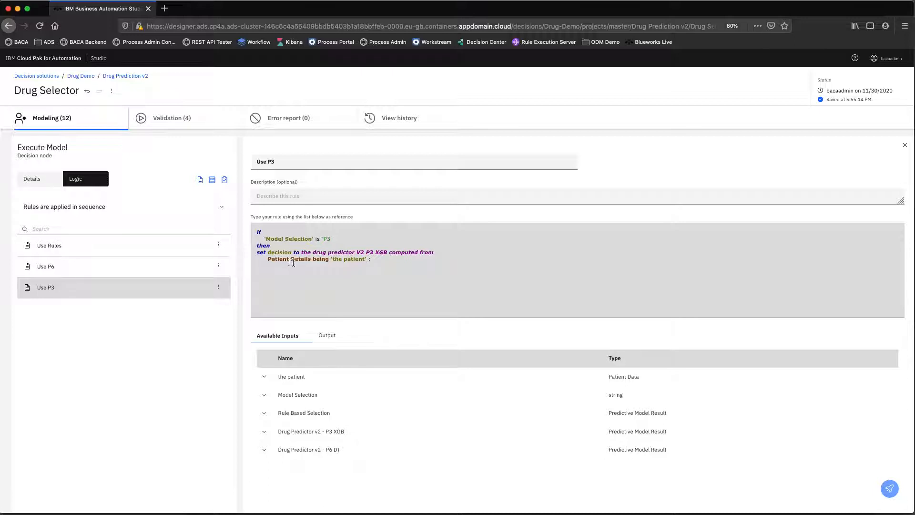
left_click(905, 146)
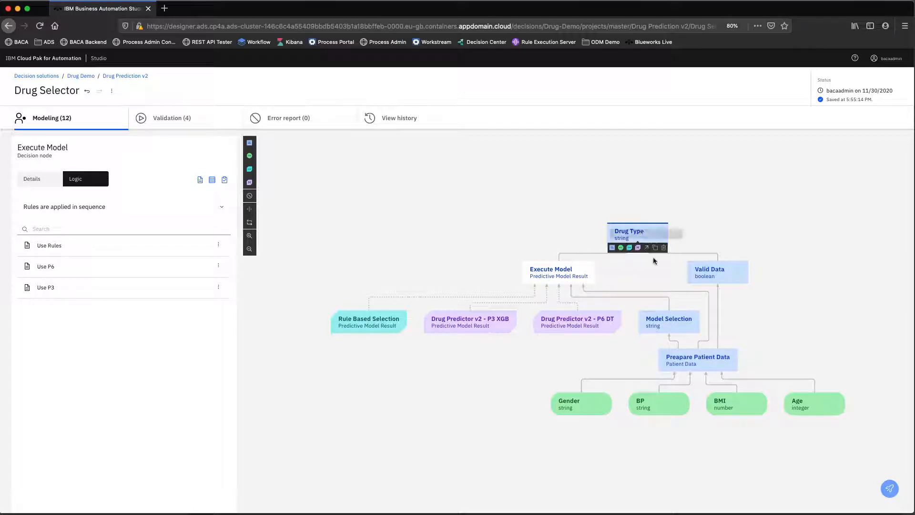
Open the Drug Type node's logic and examine its Invalid Data and Use Model Results rules
mouse_move(700, 270)
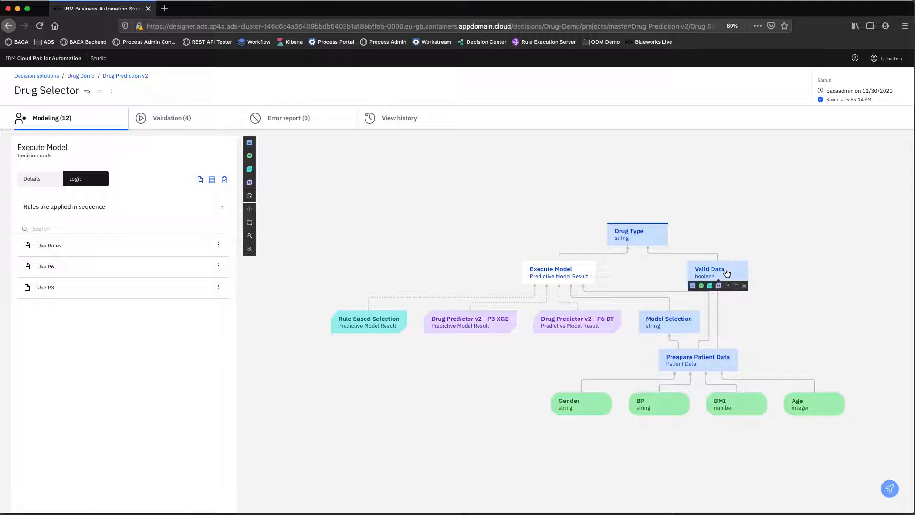
left_click(637, 234)
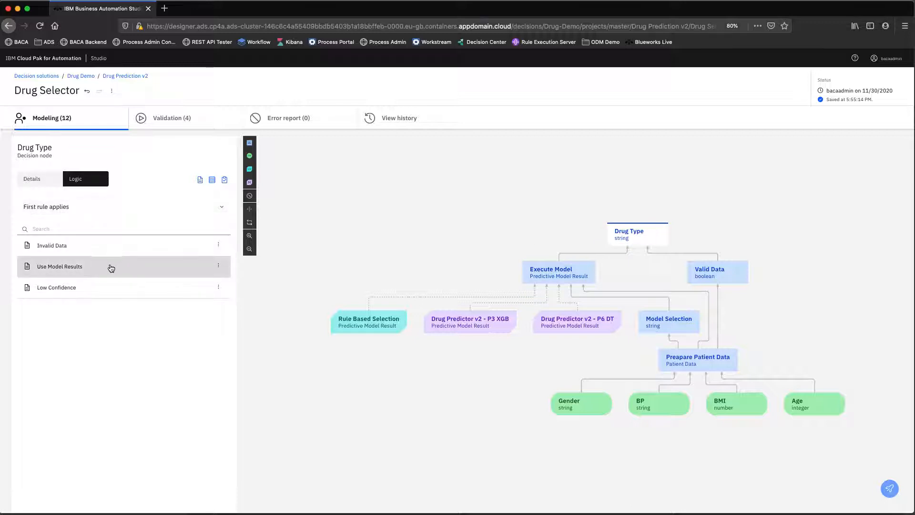
left_click(49, 248)
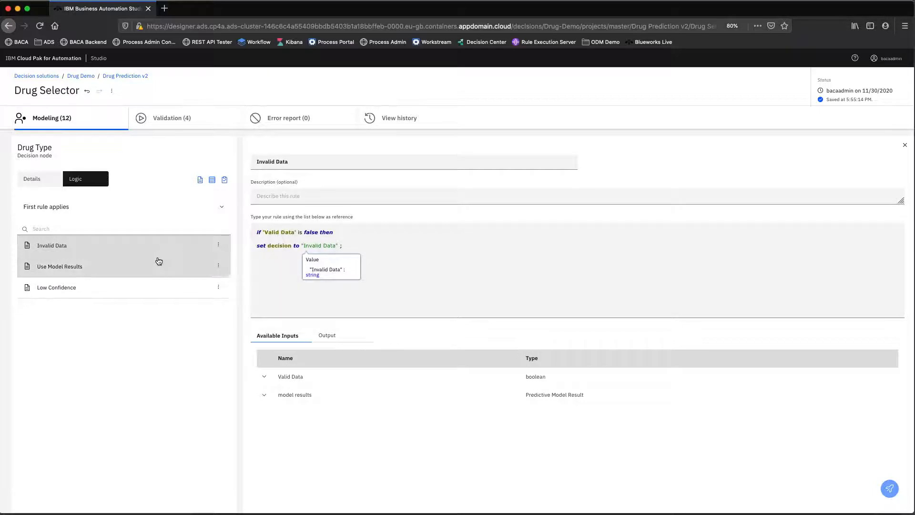
left_click(72, 269)
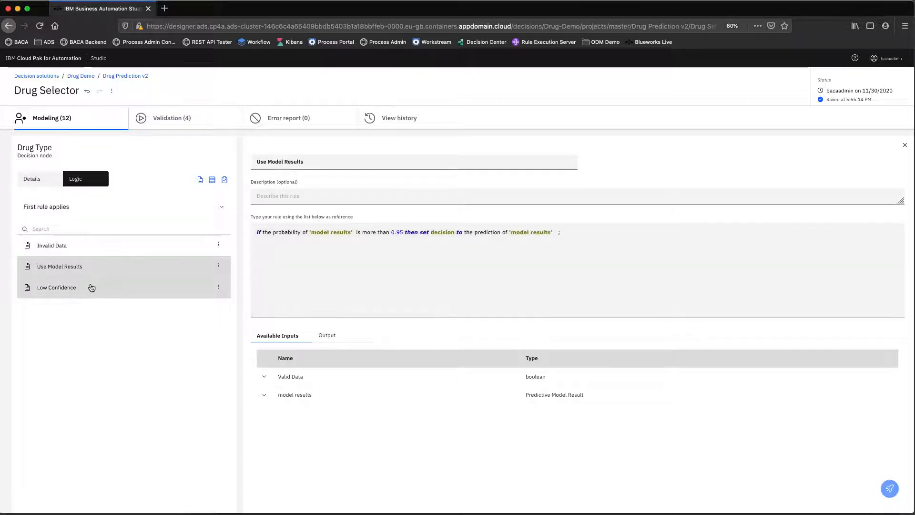
Examine the Drug Type node's Low Confidence rule, including its decision text, and return to the node's details
left_click(90, 287)
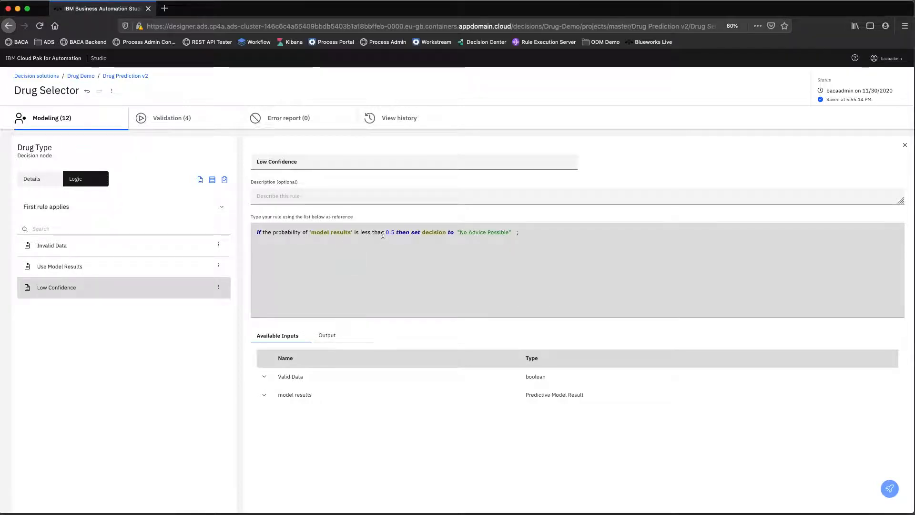
left_click(458, 231)
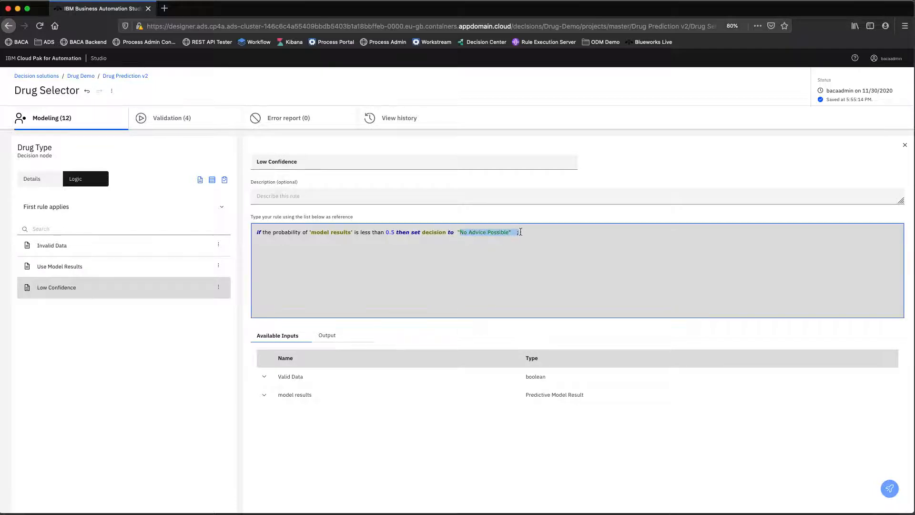
left_click(564, 233)
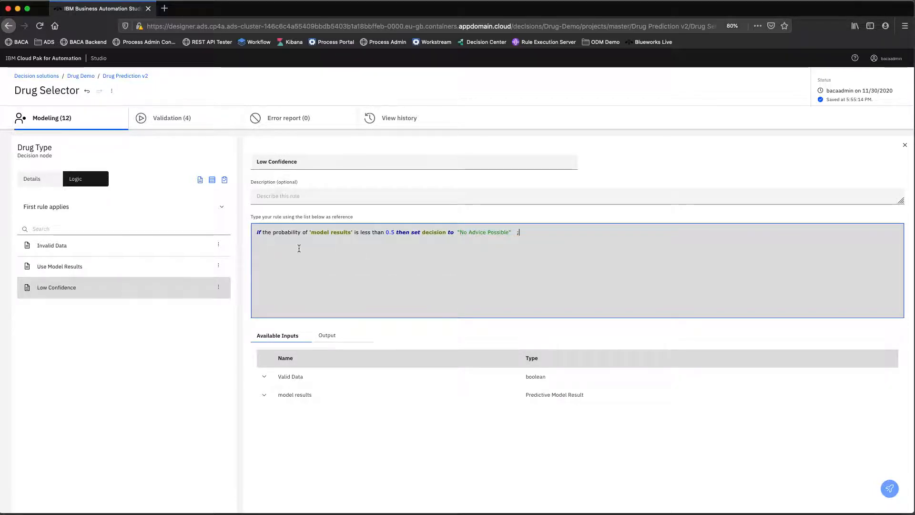
left_click(38, 180)
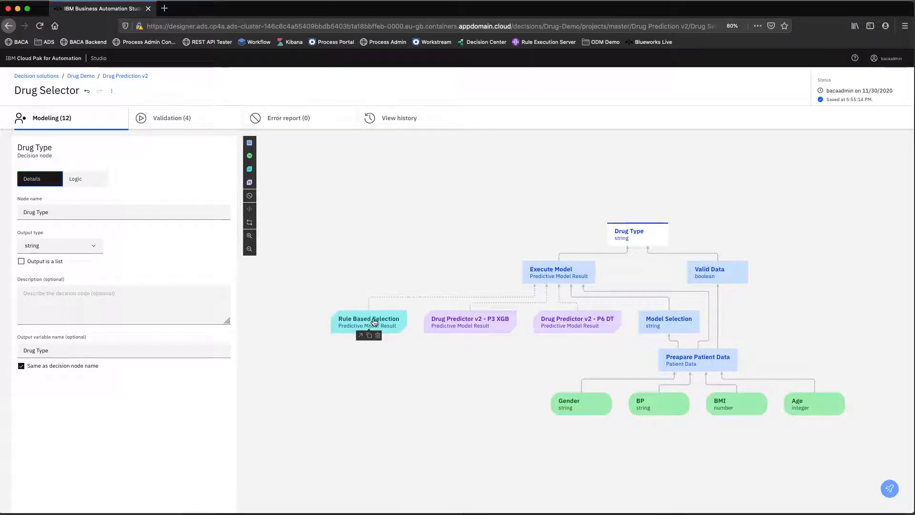
Go back to the Drug Demo solution and open the Rule Based Selection decision model in the Drug Prediction v2 project
mouse_move(561, 273)
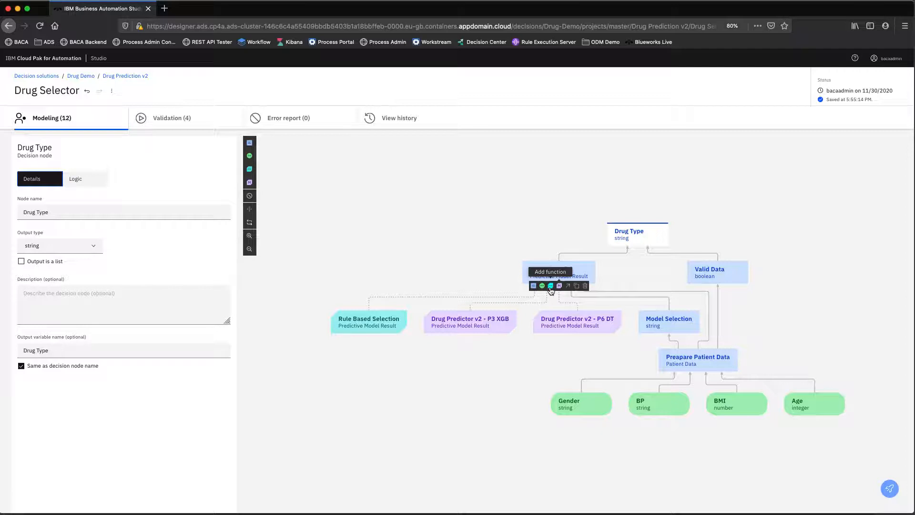
left_click(82, 77)
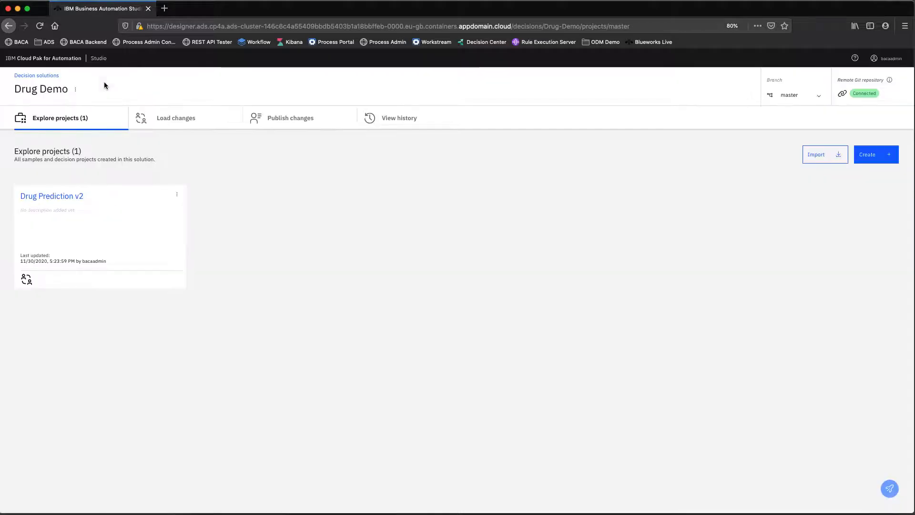
left_click(59, 195)
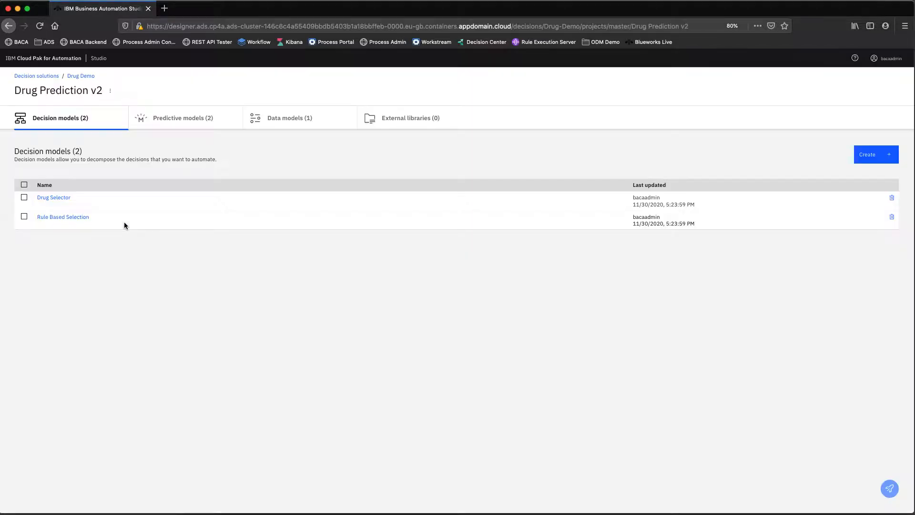
left_click(67, 219)
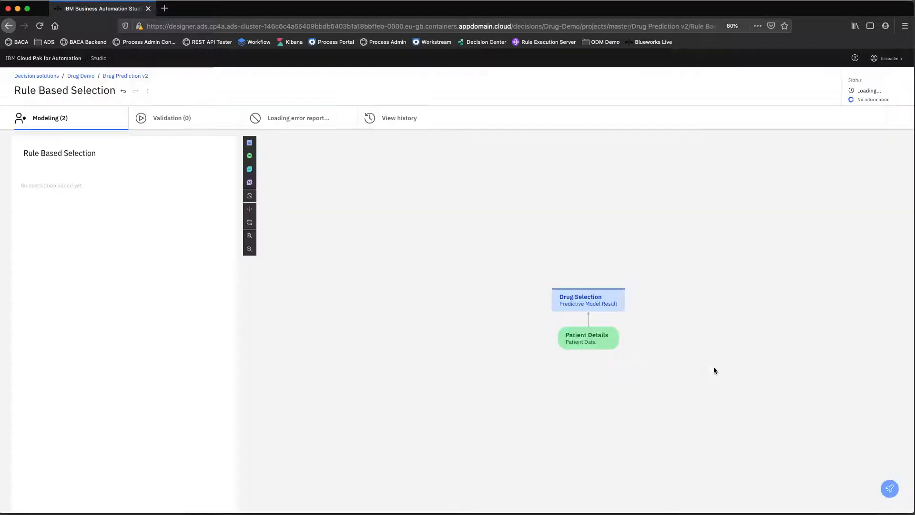
Open the Drug Selection node's logic and examine the conditions and action of its Older Females Low Confidence rule
mouse_move(585, 343)
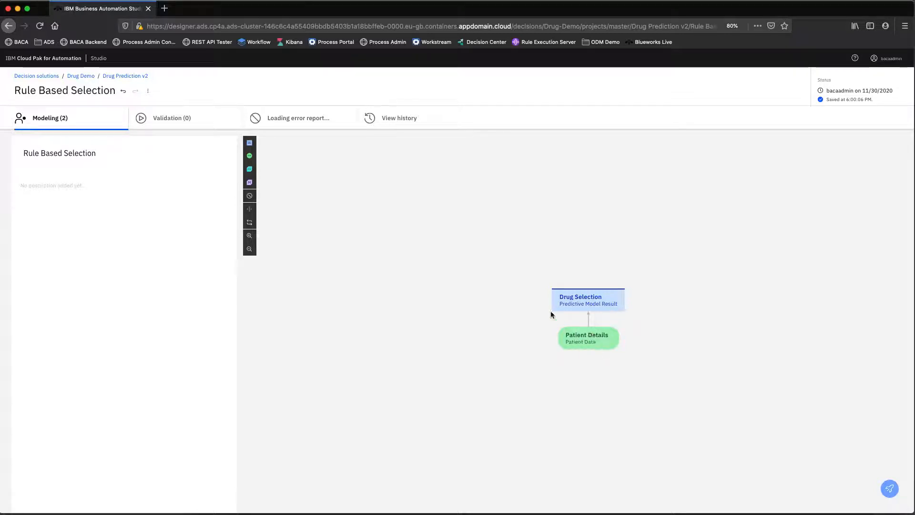
left_click(584, 299)
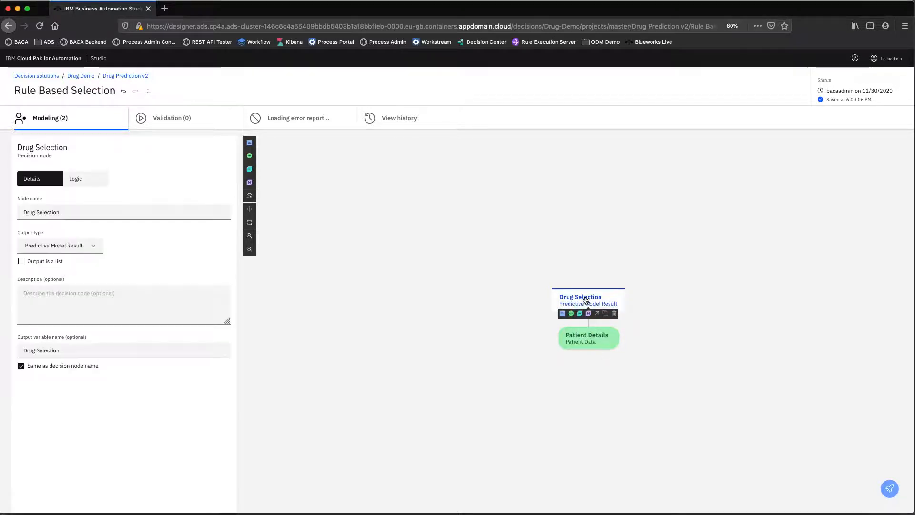
left_click(80, 182)
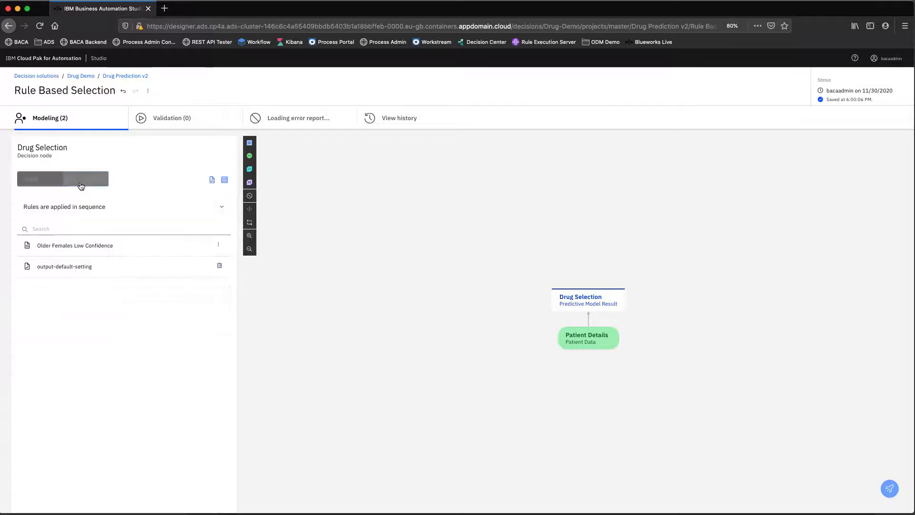
left_click(98, 245)
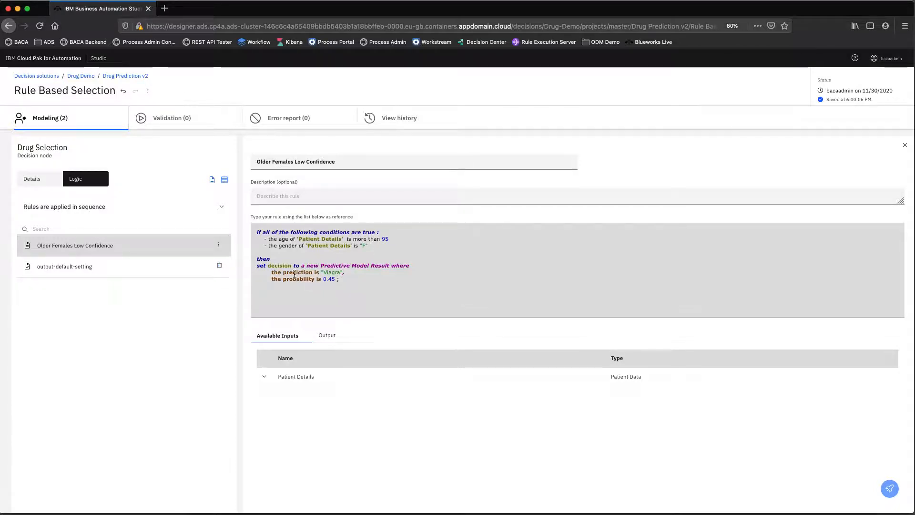
left_click_drag(363, 288, 255, 231)
Examine the prediction set by the output-default-setting rule of the Drug Selection node, and return to the diagram
left_click(103, 269)
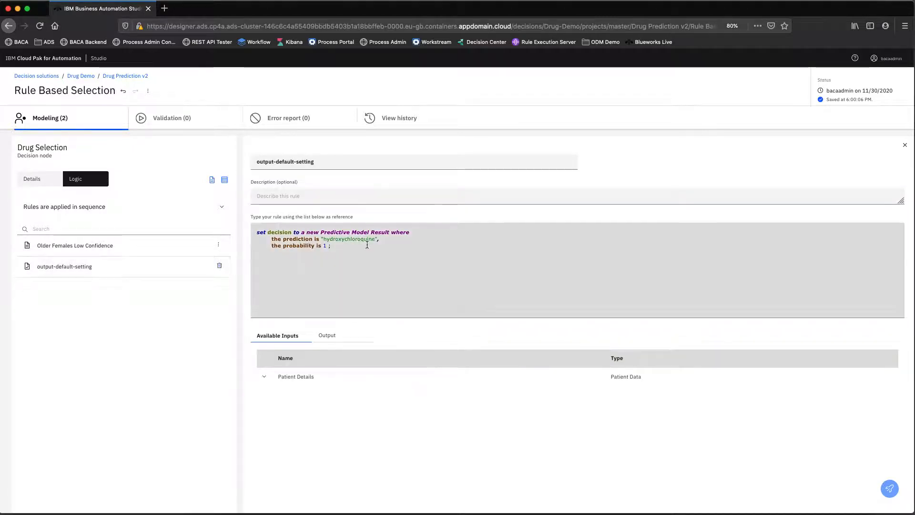
left_click_drag(389, 242, 306, 241)
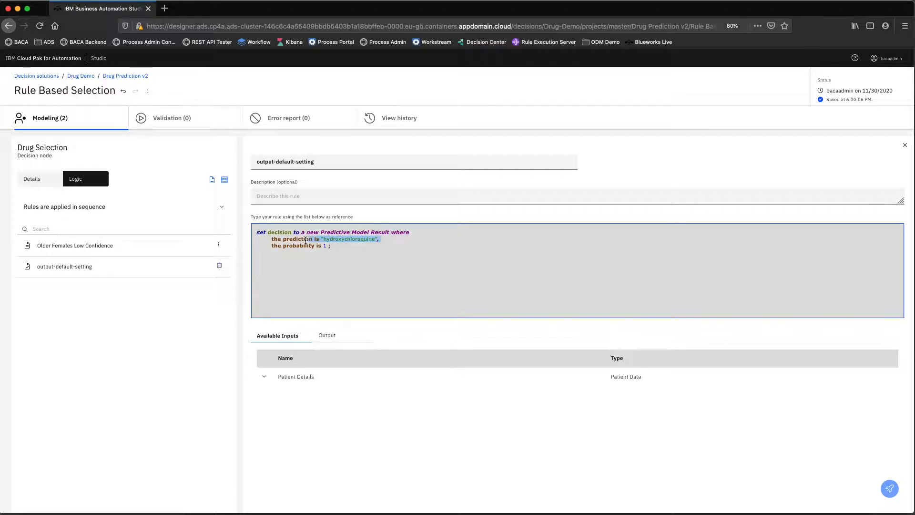
left_click(287, 258)
left_click(904, 144)
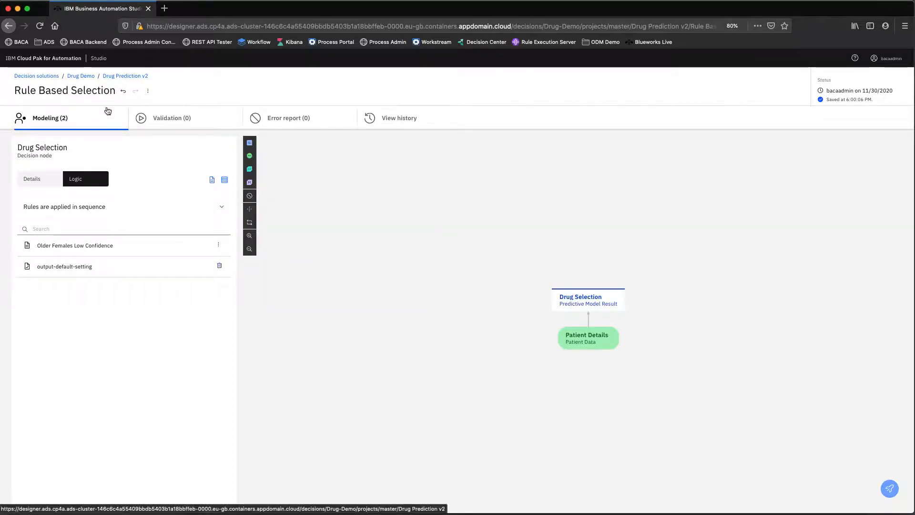
Return to the Drug Selector decision model, open its validation and review the available test data sets
left_click(126, 76)
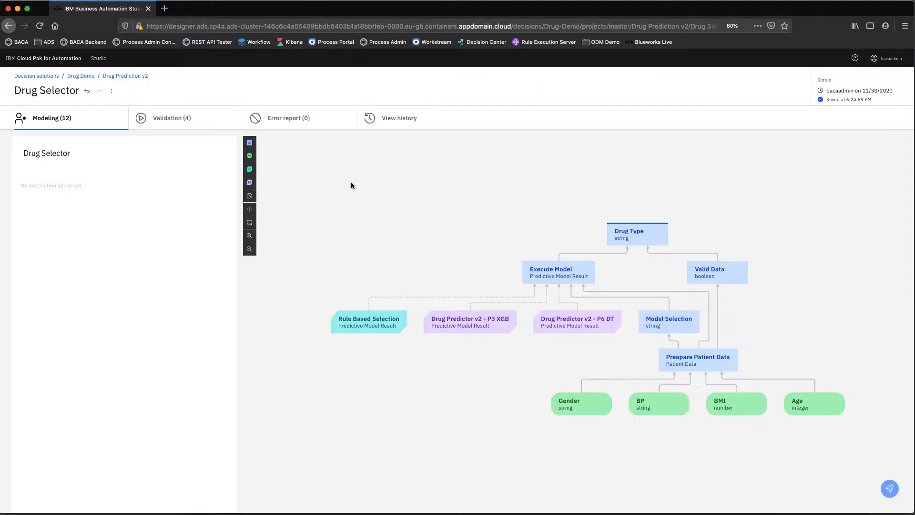
left_click(173, 120)
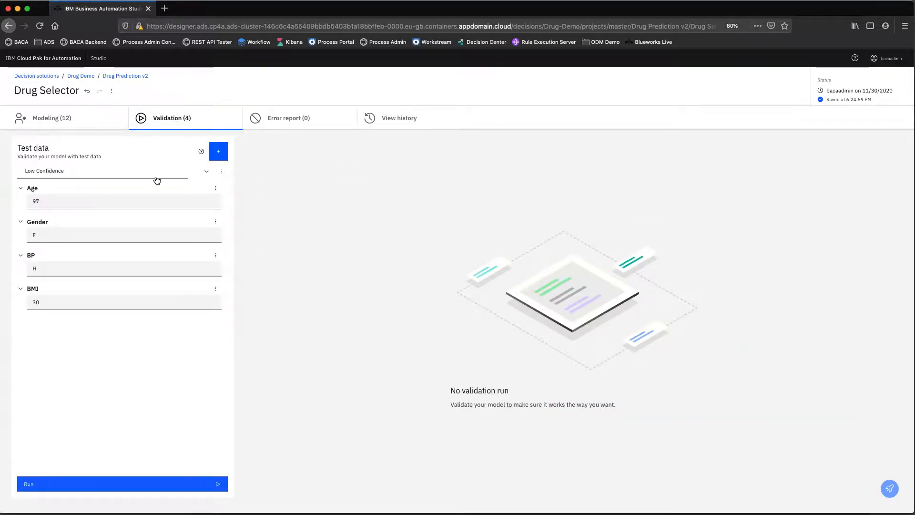
left_click(85, 172)
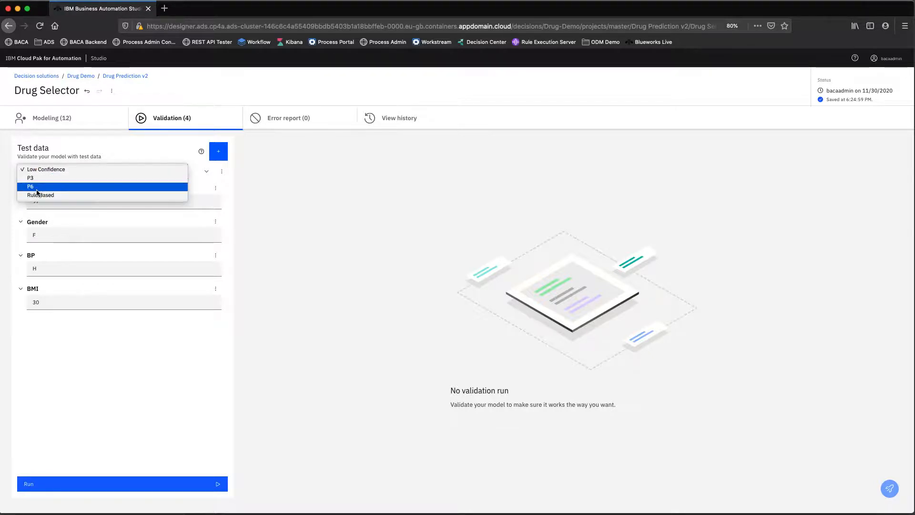
left_click(74, 172)
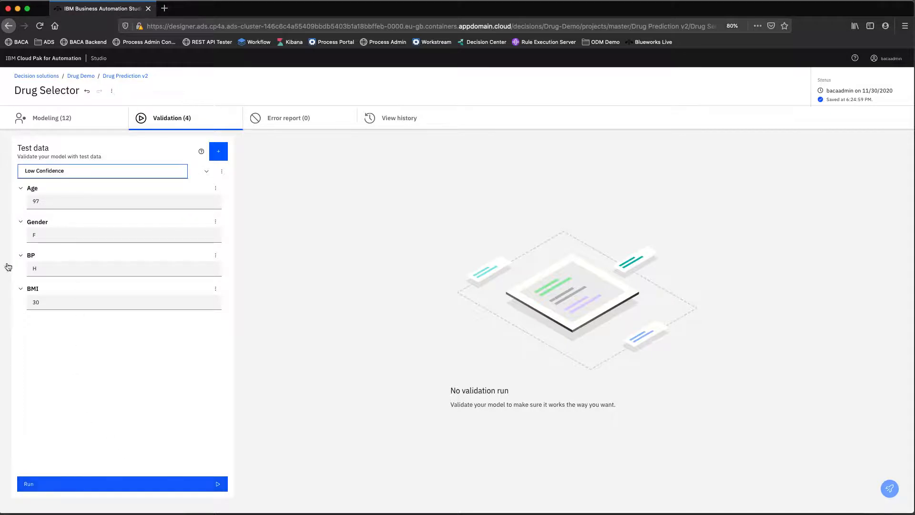
Run the Drug Selector validation with the P3 test data set
left_click(67, 172)
left_click(60, 178)
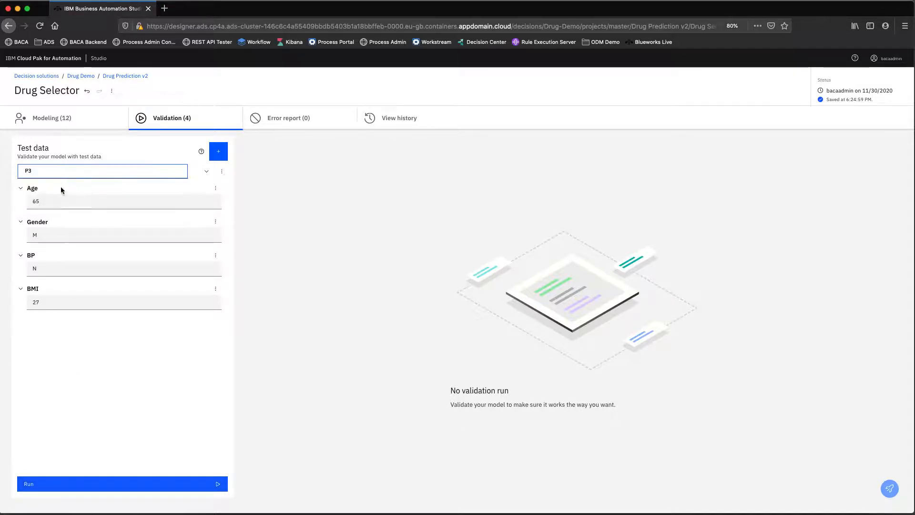
left_click(72, 480)
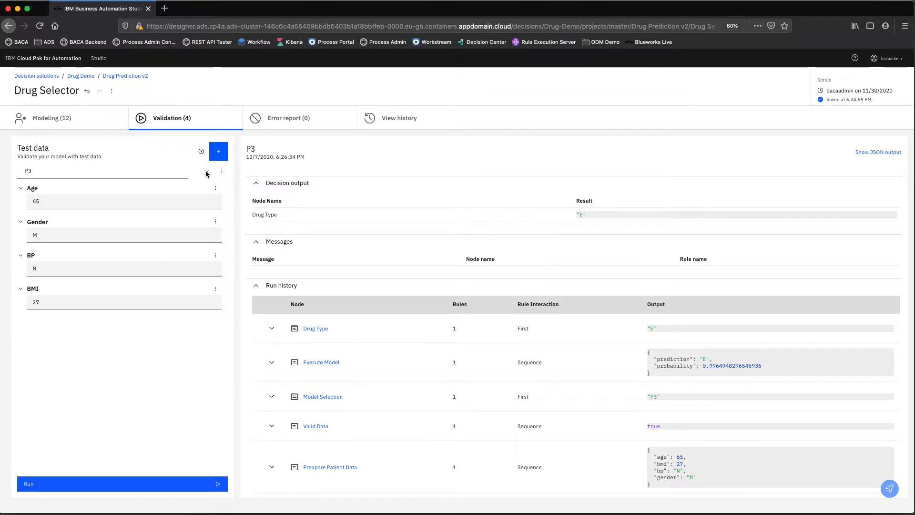
Run the Drug Selector validation with the P6 test data set
left_click(113, 172)
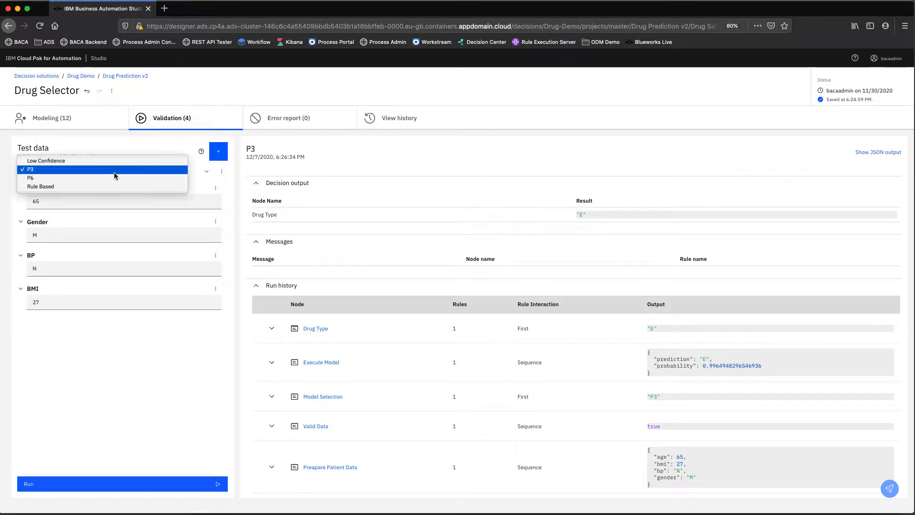
left_click(84, 178)
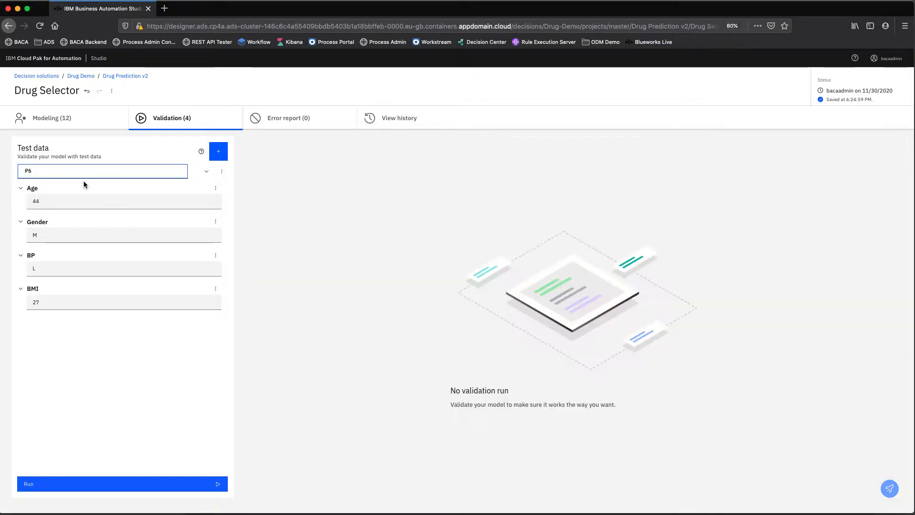
left_click(140, 484)
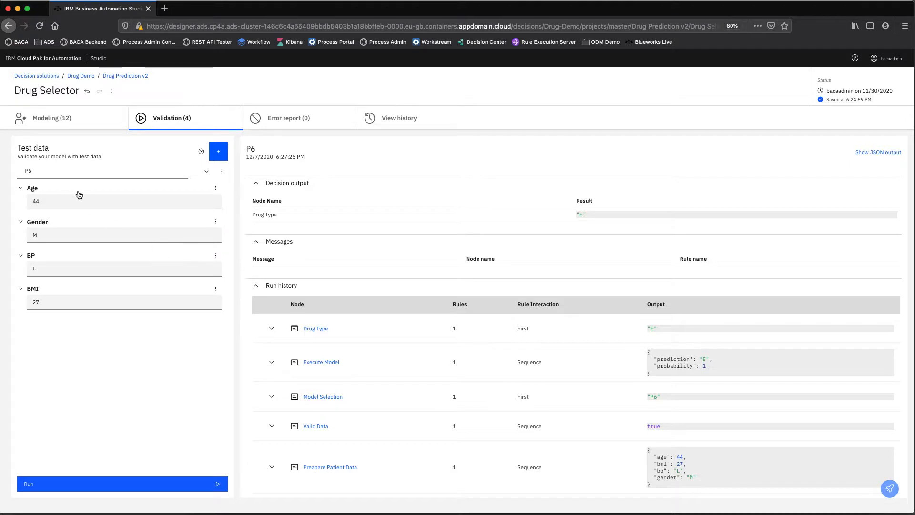
Run the Drug Selector validation with the Rule Based test data set
left_click(37, 176)
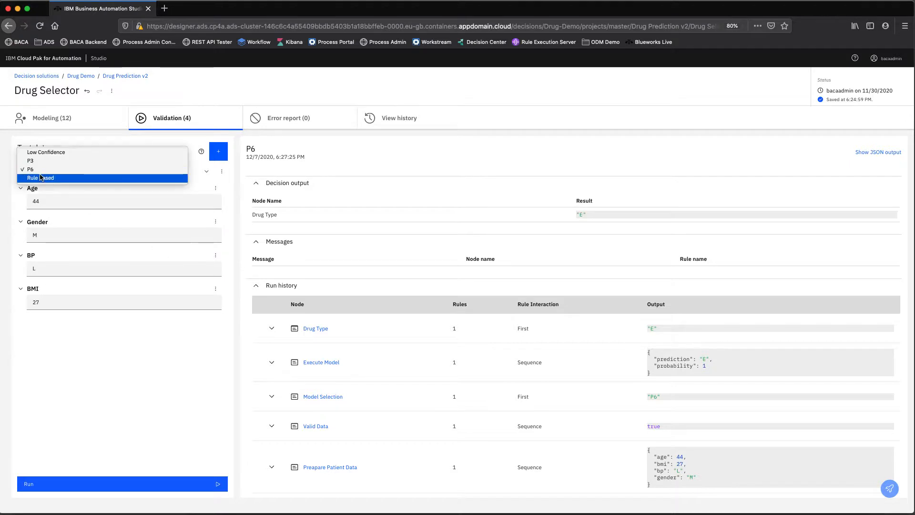
left_click(45, 178)
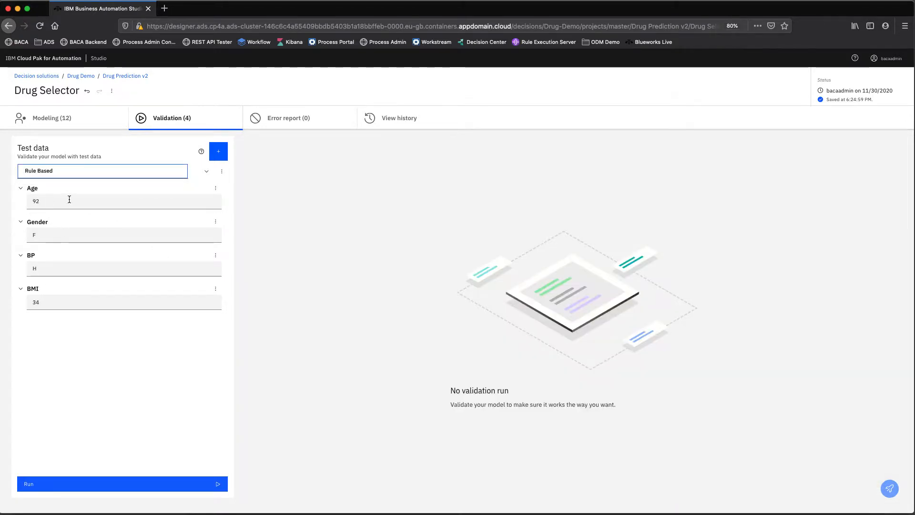
left_click(126, 484)
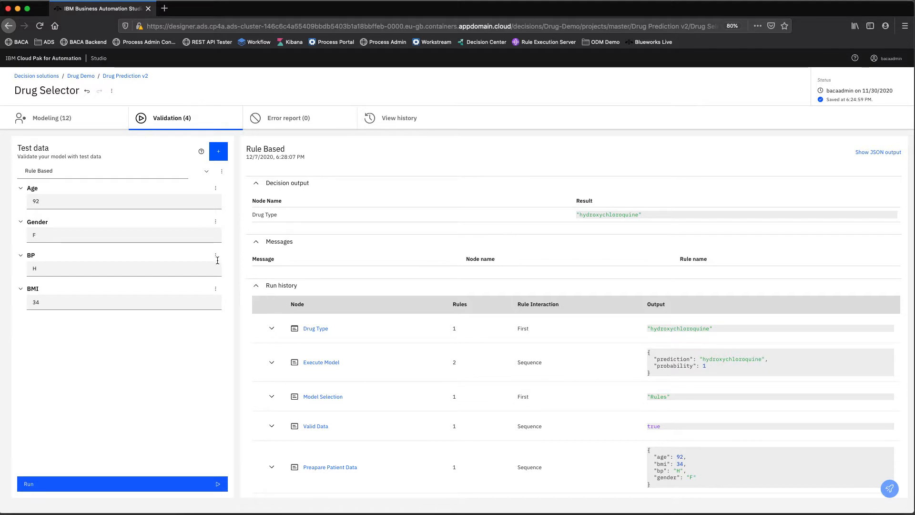
Run the Drug Selector validation with the Low Confidence test data set
left_click(77, 174)
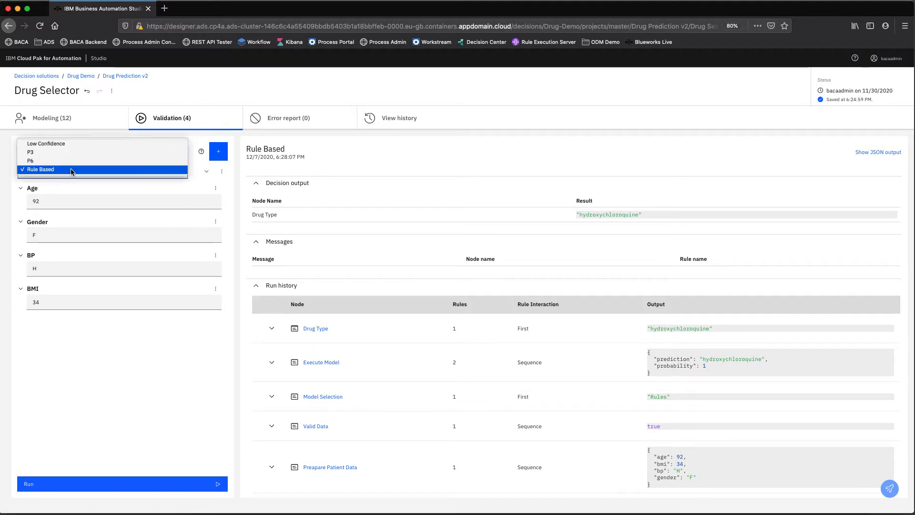
left_click(62, 143)
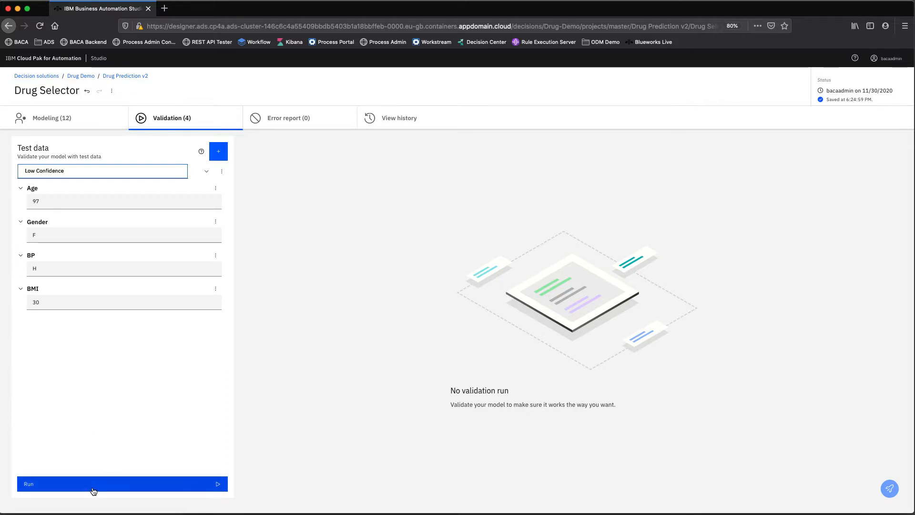
left_click(97, 485)
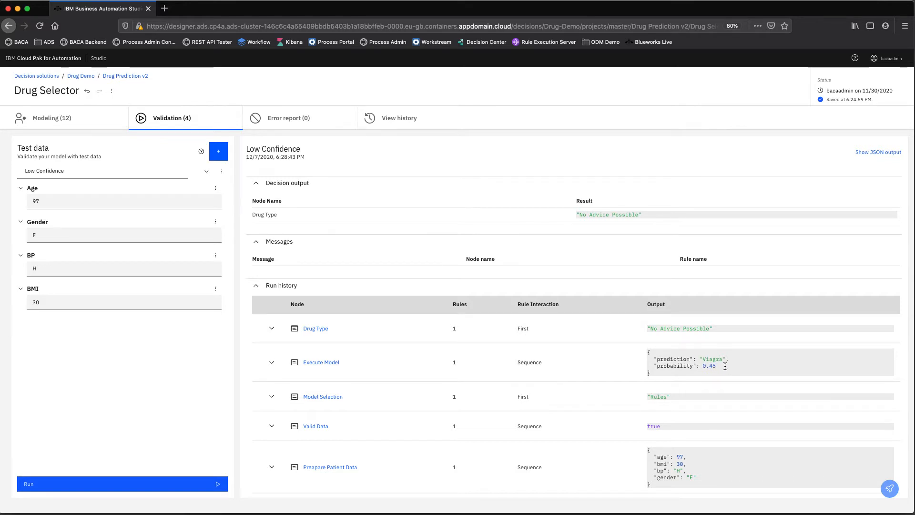
Examine the Execute Model probability in the Low Confidence run history, and expand Drug Type to check its triggered rules
left_click_drag(719, 366, 661, 366)
left_click(270, 329)
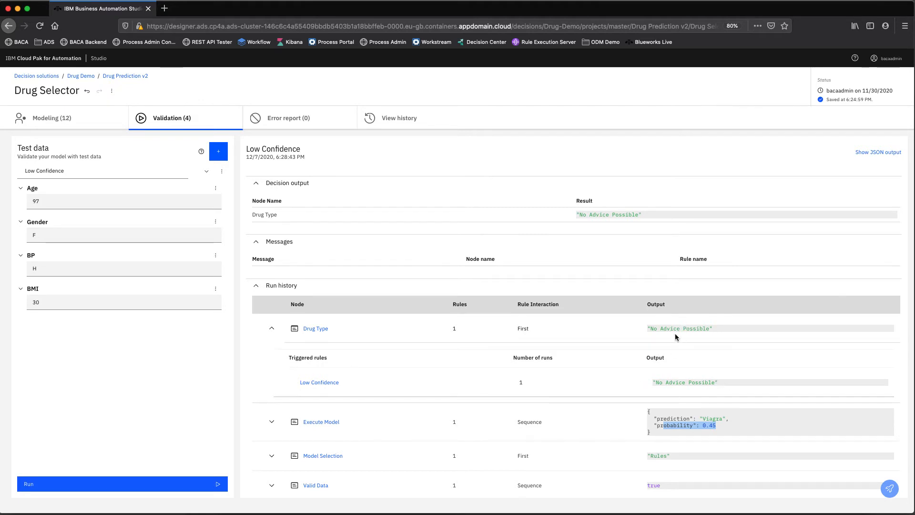
scroll(596, 382, "down", 1)
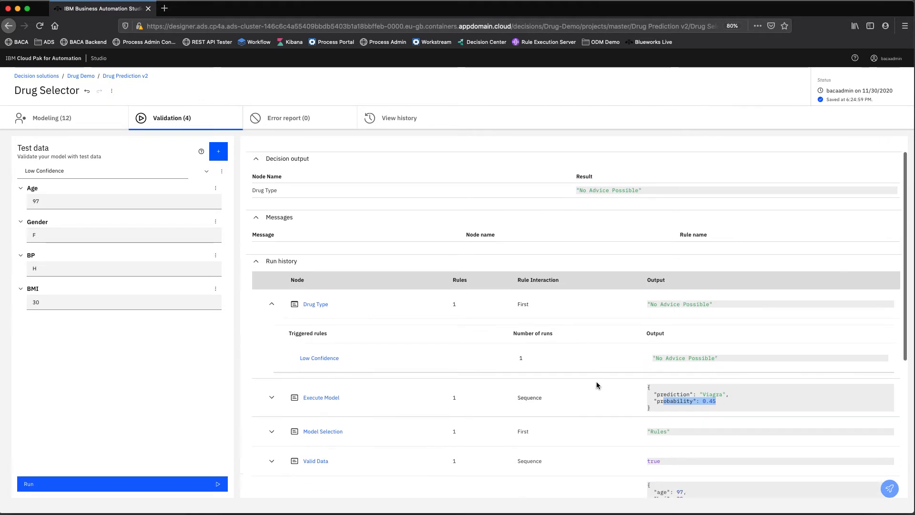
scroll(596, 381, "up", 1)
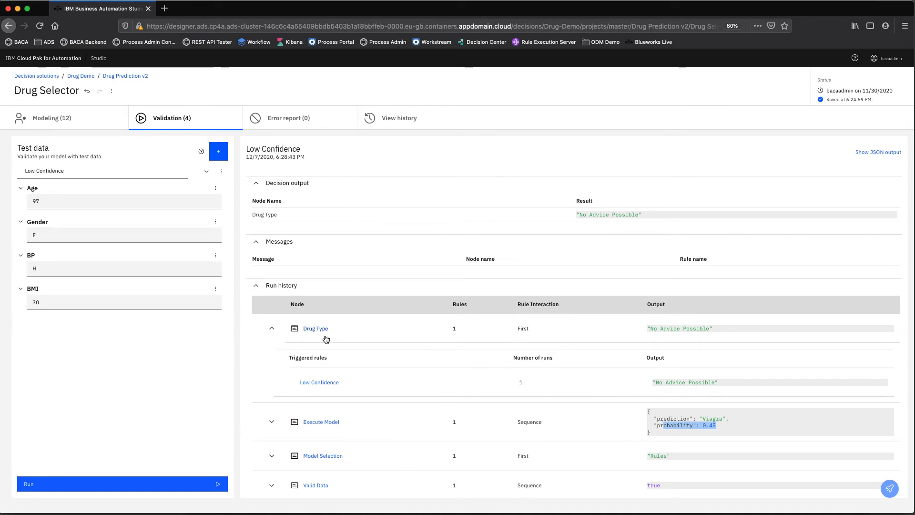
scroll(323, 336, "down", 1)
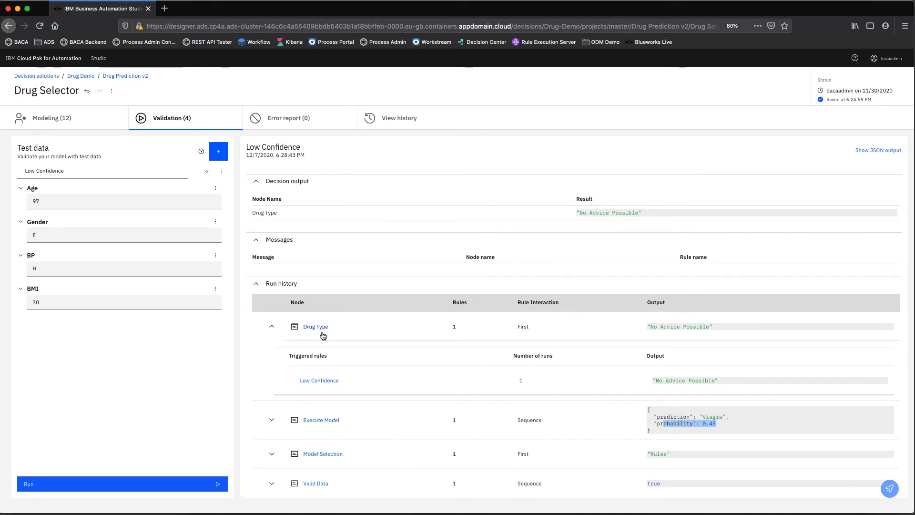